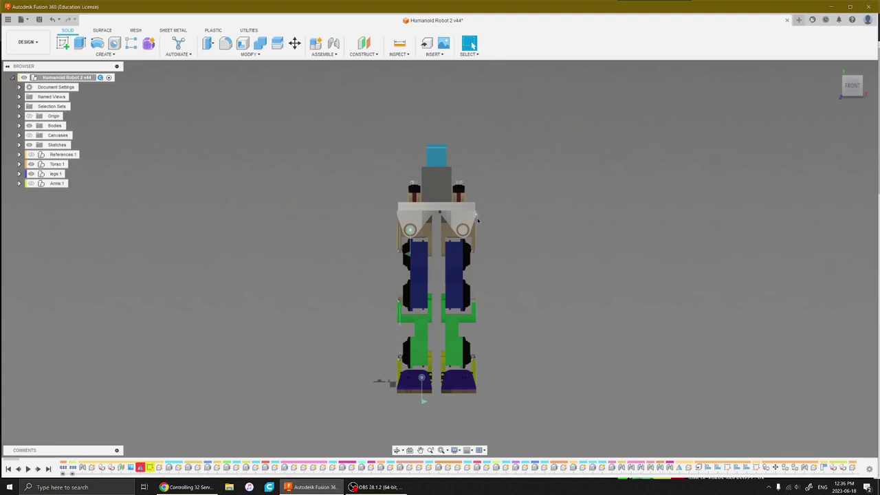
Step: Hide the container body that encloses the battery and electronics in the torso
shift+middle_drag(487, 185, 529, 220)
scroll(434, 229, up, 3)
scroll(550, 220, up, 2)
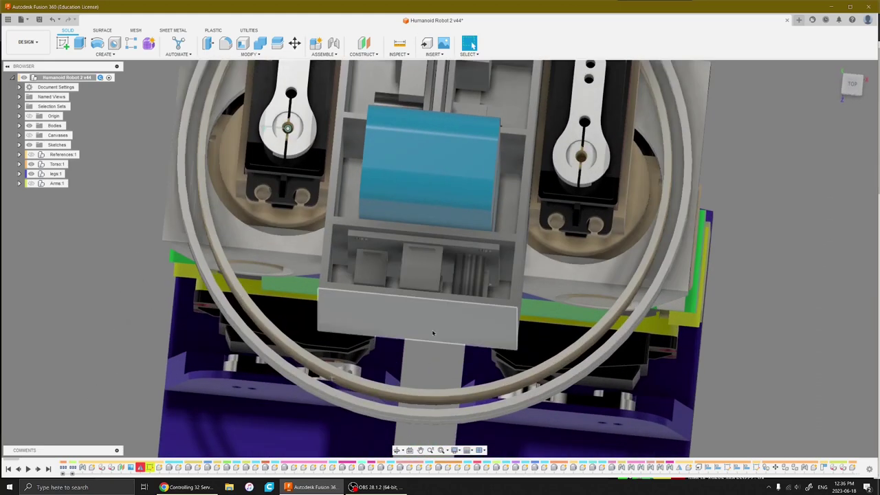
click(433, 333)
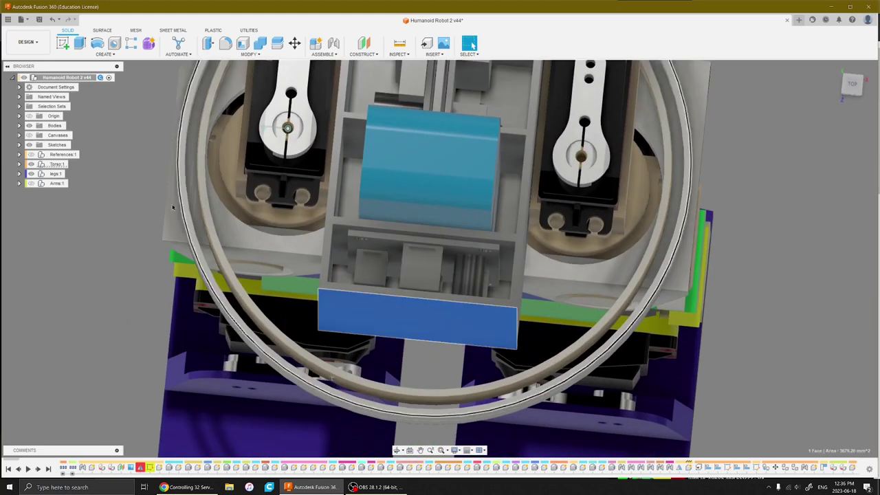
right_click(320, 312)
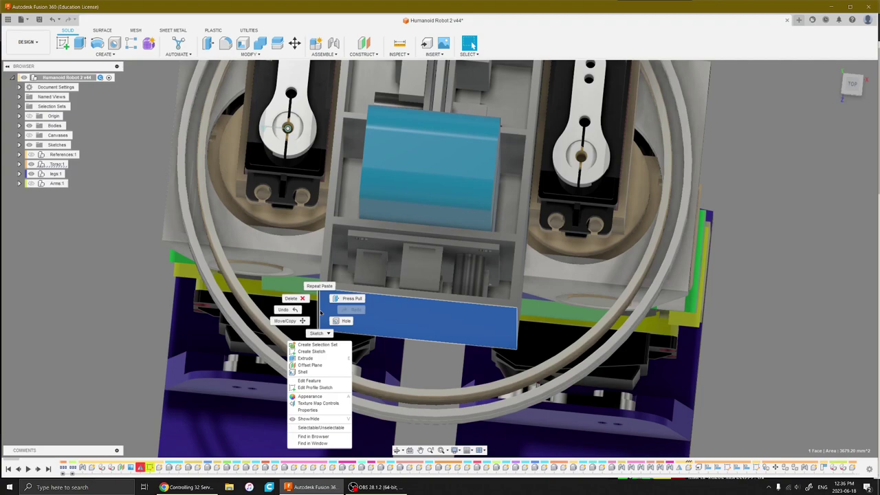
click(309, 419)
Step: Examine the battery, circuit boards and servos inside the torso ring from several sides
scroll(488, 282, down, 2)
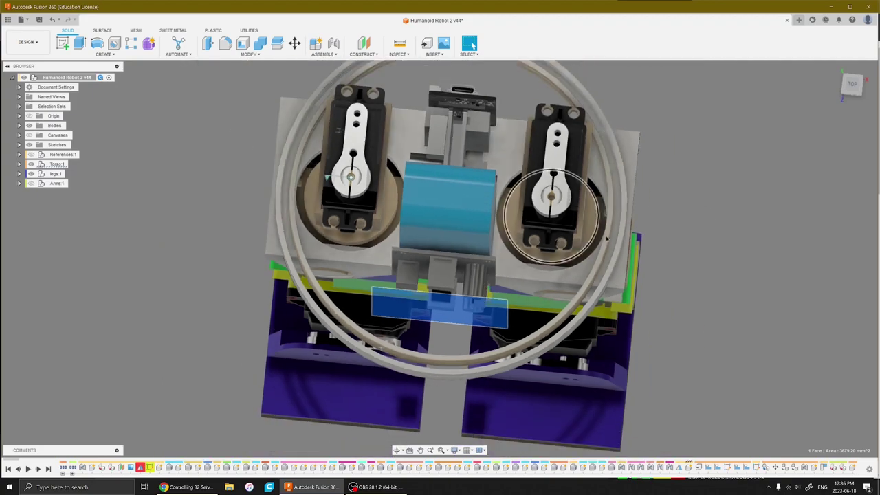
shift+middle_drag(607, 238, 391, 277)
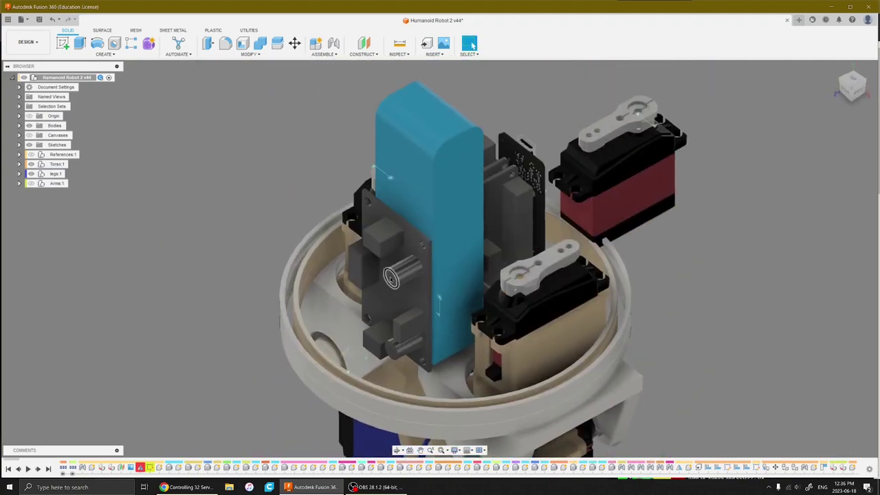
scroll(380, 250, up, 2)
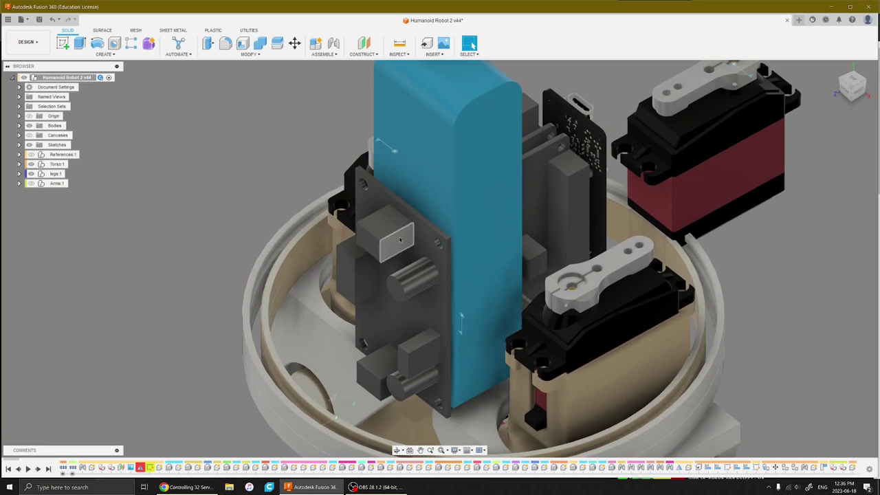
middle_drag(400, 242, 267, 314)
shift+middle_drag(361, 259, 211, 257)
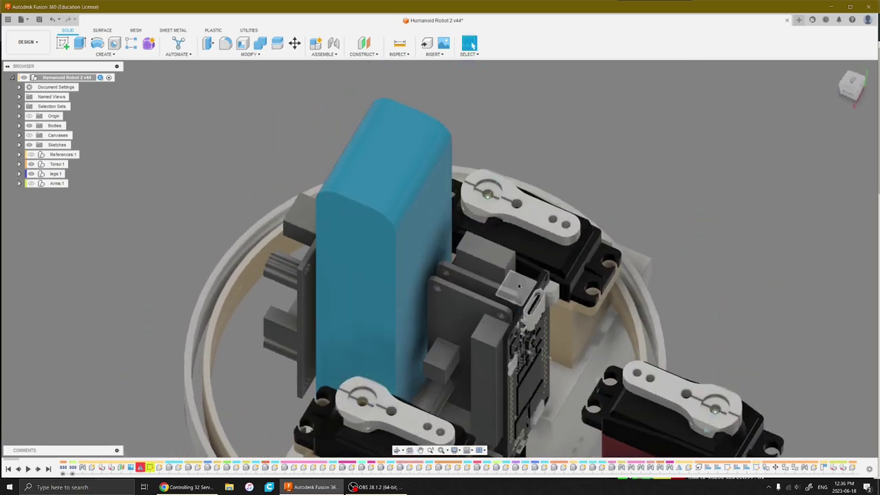
shift+middle_drag(519, 285, 473, 46)
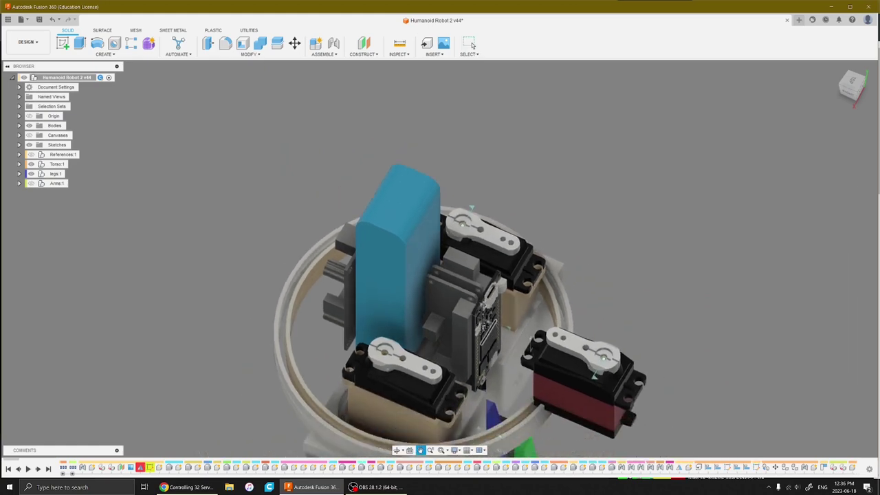
middle_drag(485, 326, 148, 213)
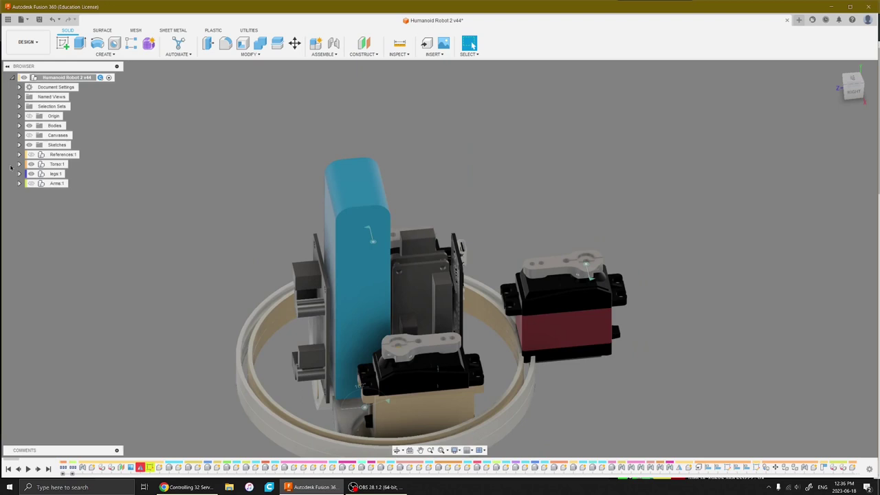
Step: Make Body1 of the Internal container component in the Torso visible again
click(19, 165)
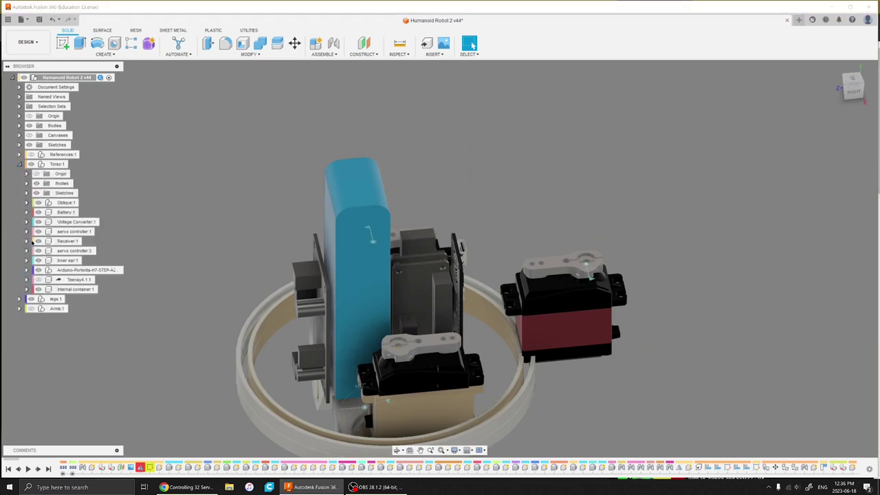
click(27, 183)
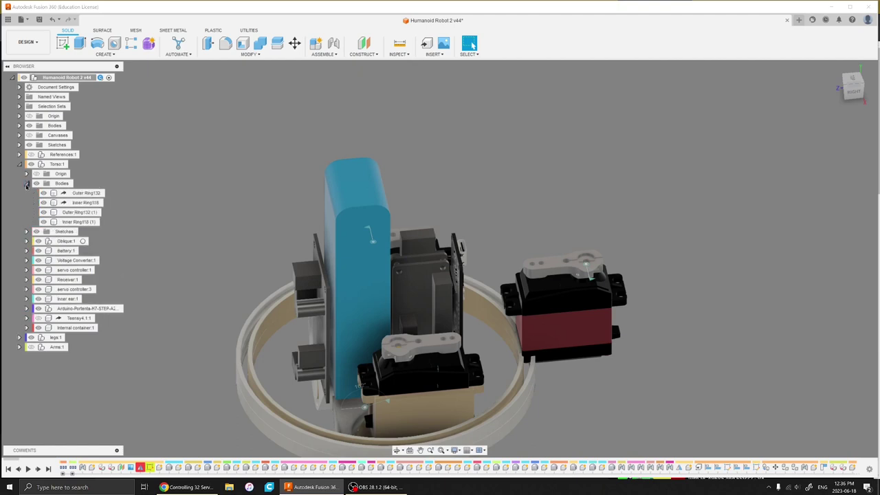
click(27, 183)
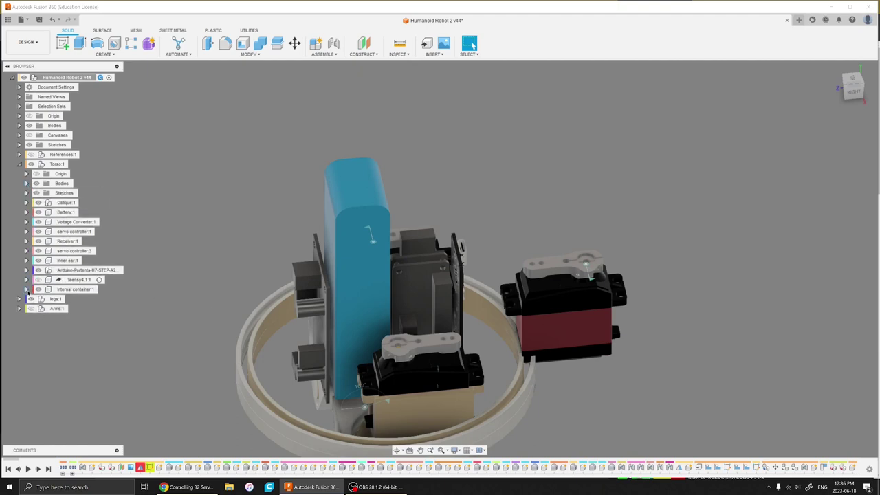
click(27, 290)
click(35, 309)
click(50, 317)
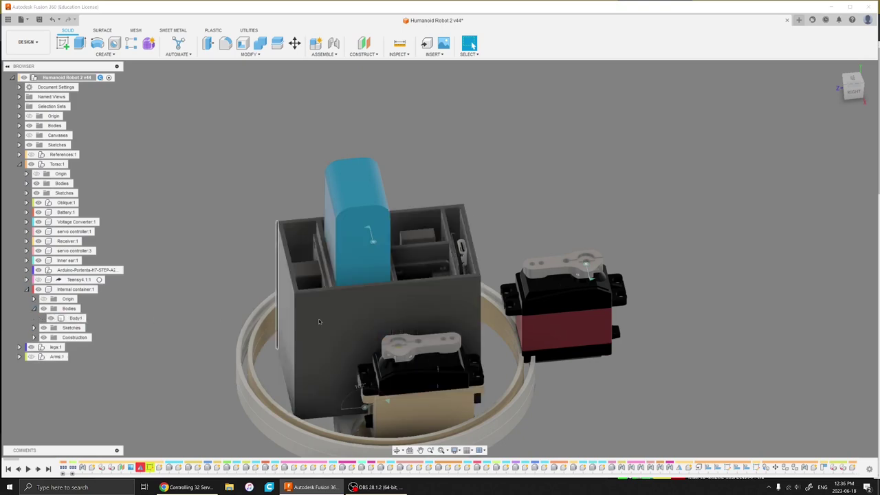
Step: Examine the separate flat plates beside the robot's legs and return to the torso with its container
shift+middle_drag(476, 207, 529, 204)
scroll(676, 320, down, 4)
middle_drag(694, 357, 618, 267)
scroll(623, 271, down, 2)
middle_drag(670, 370, 396, 369)
scroll(397, 370, up, 4)
shift+middle_drag(446, 404, 499, 328)
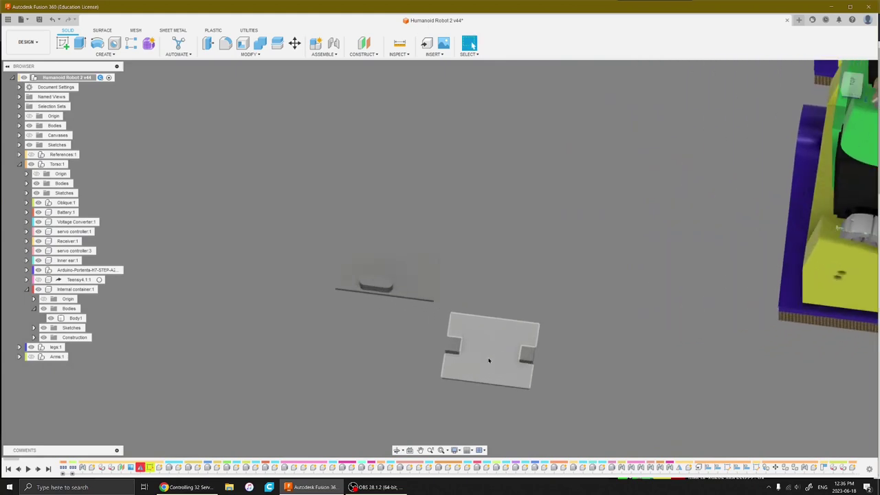
scroll(499, 328, down, 6)
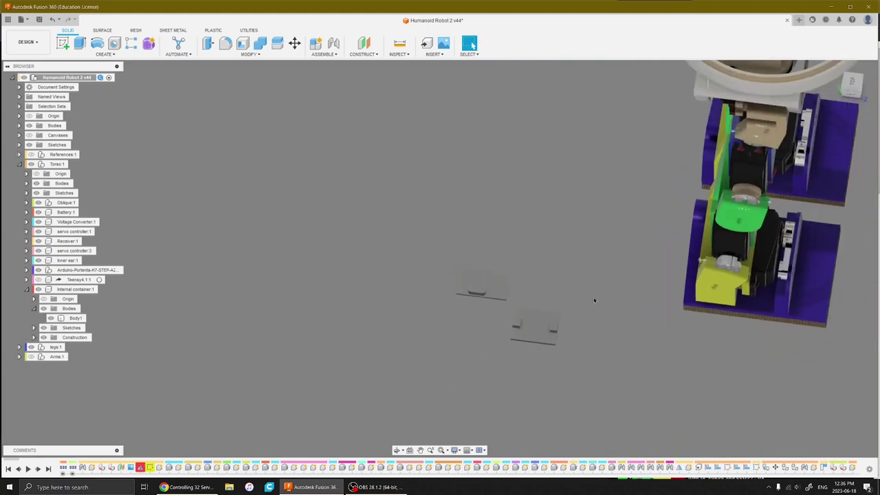
shift+middle_drag(545, 347, 491, 311)
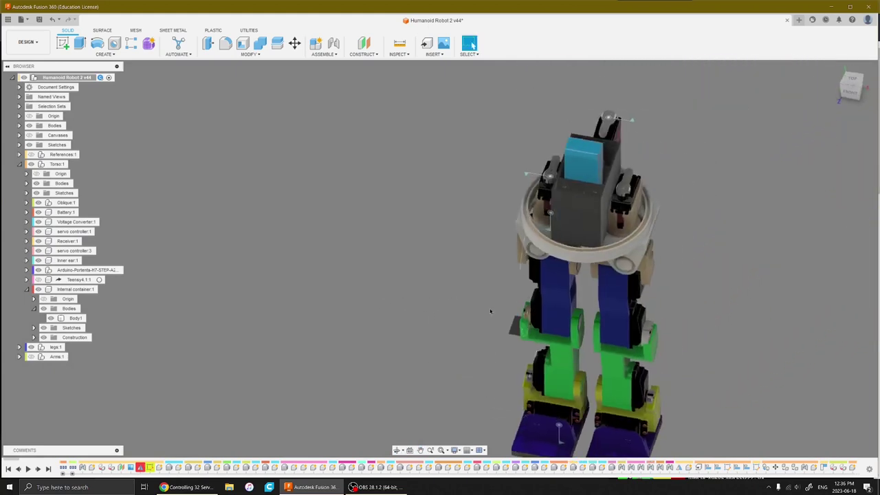
scroll(656, 210, up, 4)
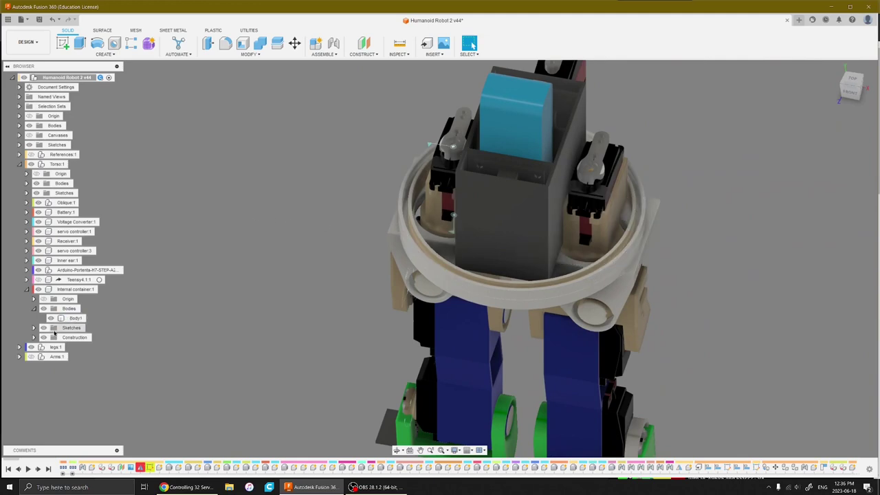
Step: Show the Arms component and orient the robot to the front view
click(27, 290)
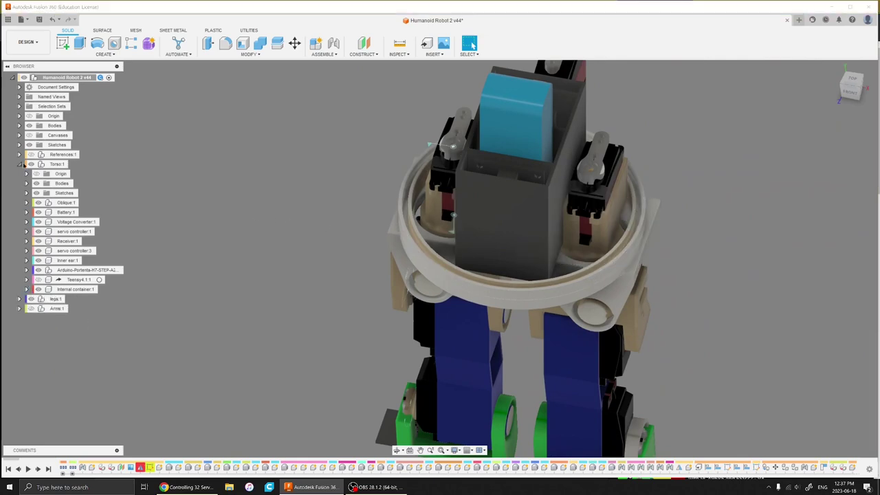
click(19, 164)
click(30, 182)
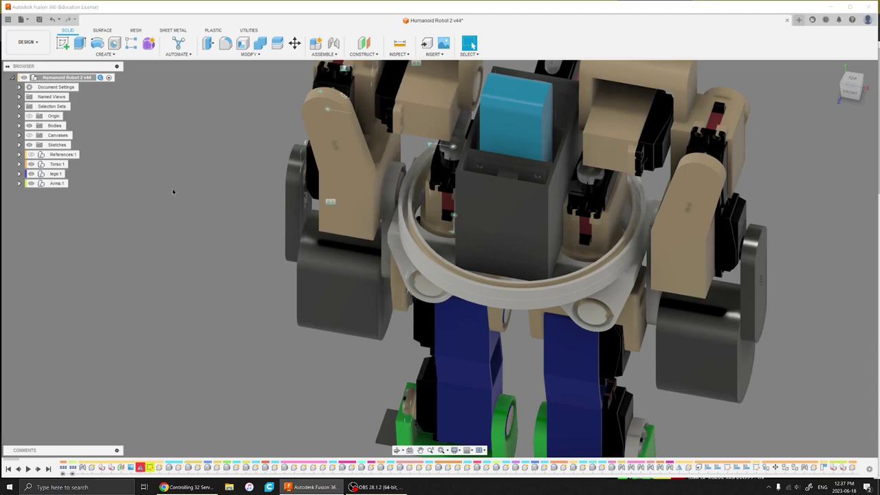
scroll(173, 190, down, 3)
shift+middle_drag(424, 154, 485, 120)
middle_drag(546, 101, 586, 209)
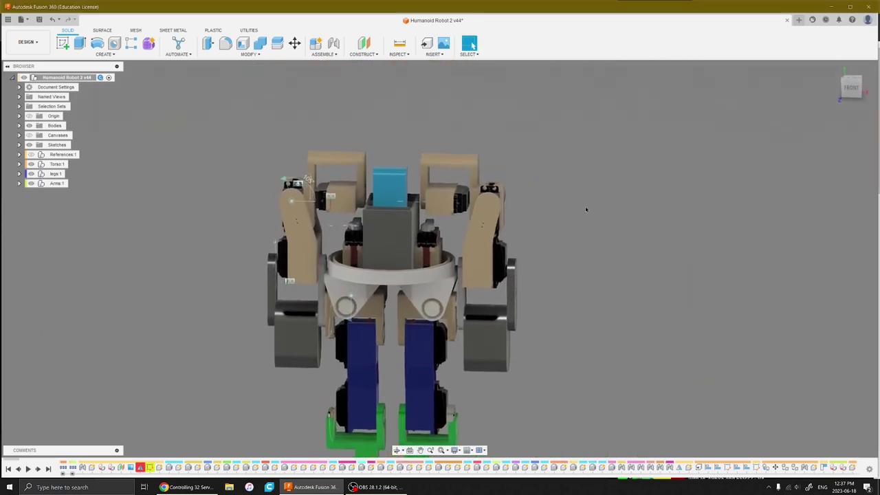
click(850, 88)
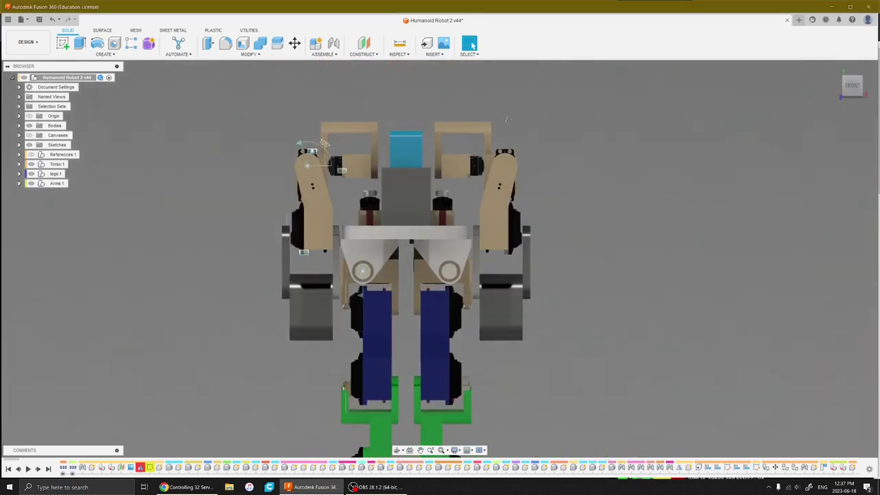
Step: Examine the shoulder brackets, shoulder servos and upper arms around the torso
scroll(392, 194, up, 5)
shift+middle_drag(389, 218, 403, 240)
scroll(414, 249, down, 3)
scroll(389, 268, down, 3)
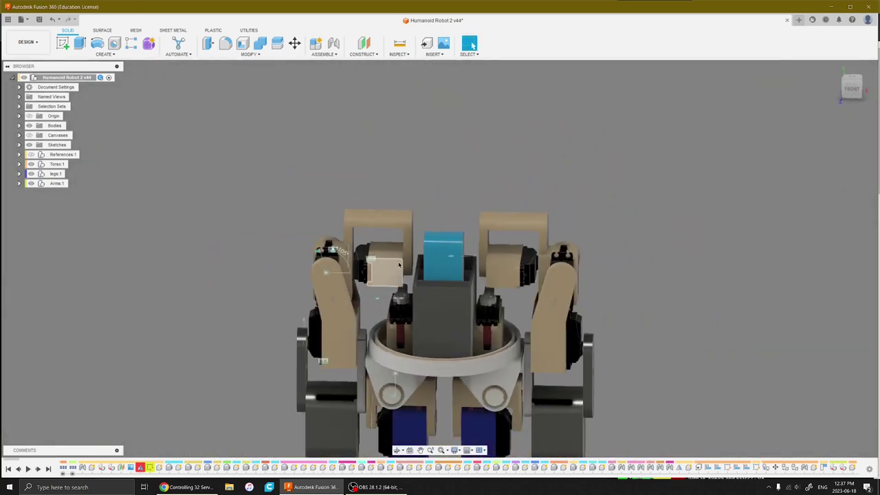
middle_drag(389, 272, 387, 241)
scroll(368, 238, up, 3)
scroll(369, 238, up, 2)
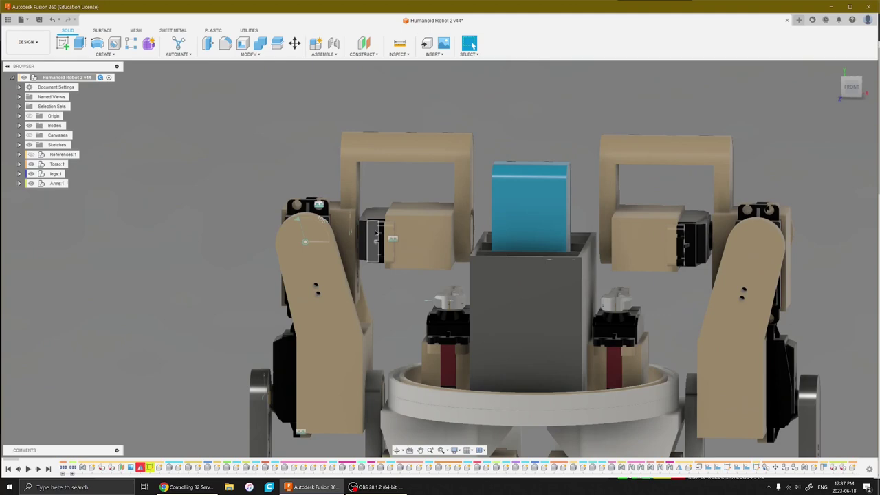
shift+middle_drag(375, 212, 373, 250)
scroll(420, 271, up, 1)
scroll(419, 270, down, 4)
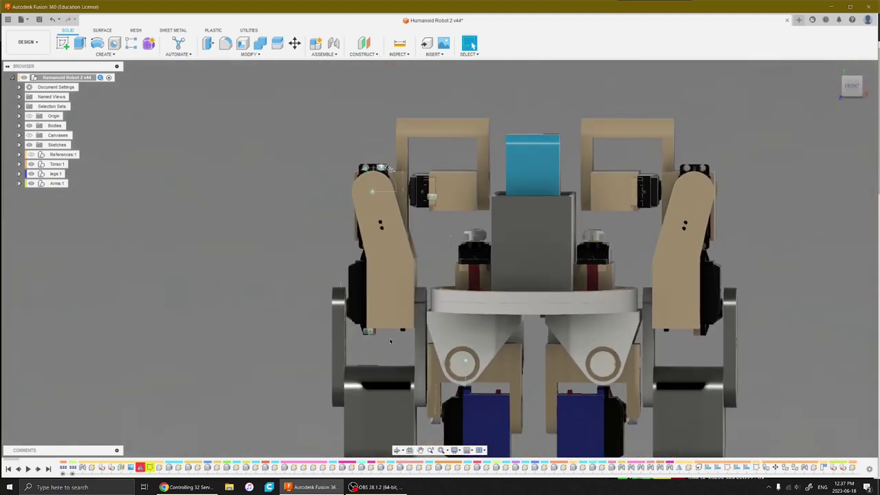
Step: Examine the lower arms and the full robot assembly from the front
middle_drag(390, 341, 333, 292)
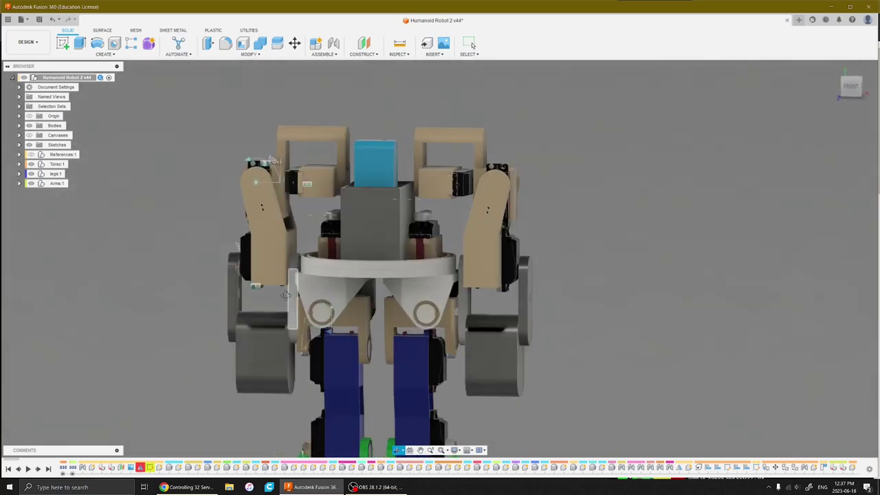
click(472, 43)
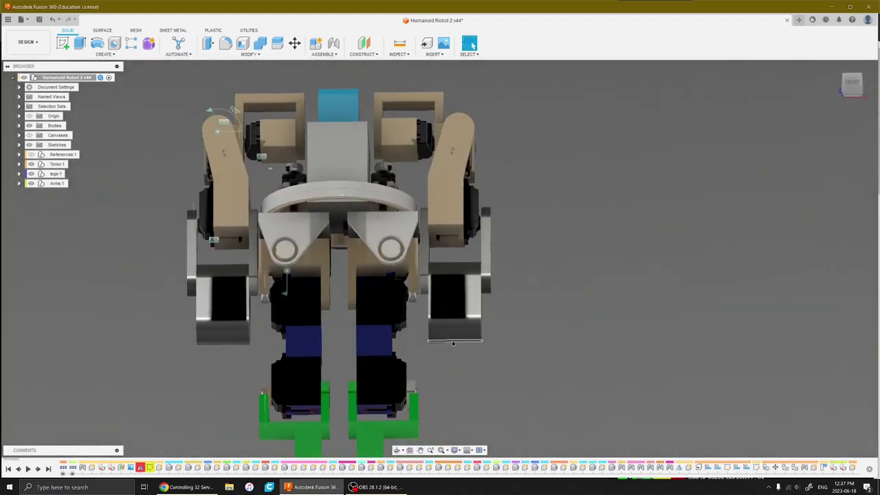
middle_drag(453, 343, 472, 344)
scroll(458, 346, down, 1)
scroll(471, 343, down, 4)
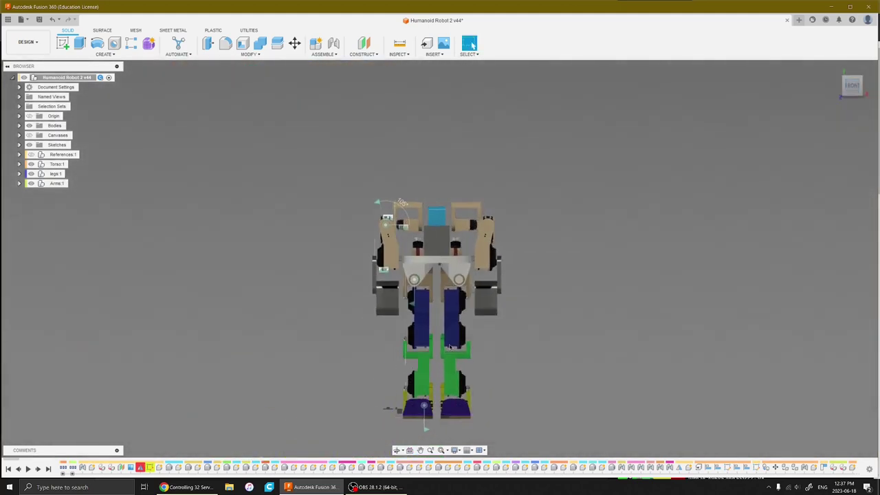
scroll(469, 334, up, 3)
scroll(468, 335, down, 1)
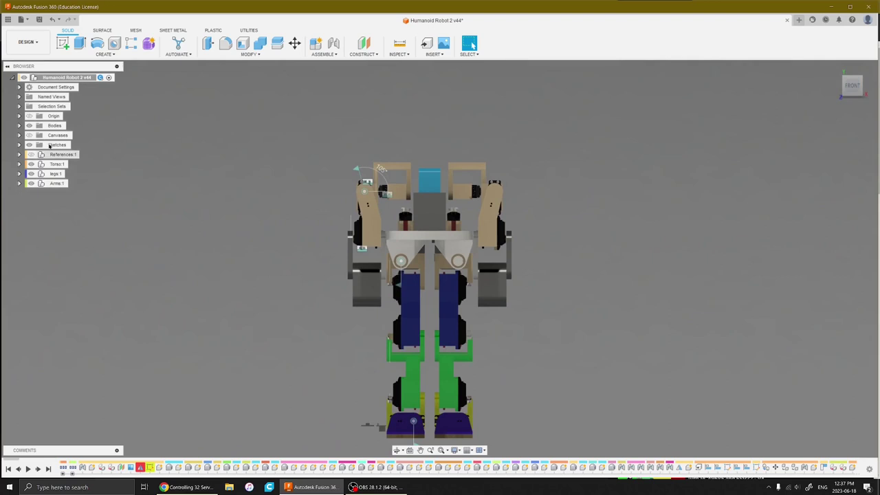
Step: Show the human figure canvas and compare the robot's proportions with it from the front and the side
click(29, 137)
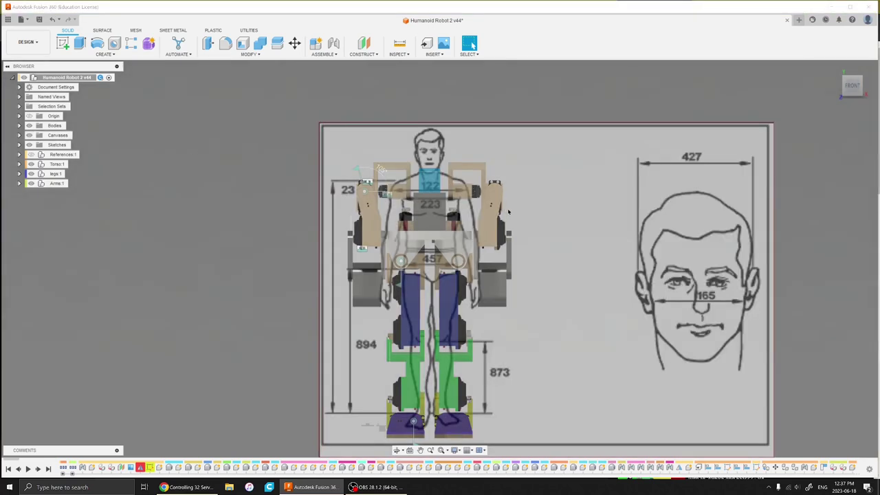
scroll(508, 211, up, 2)
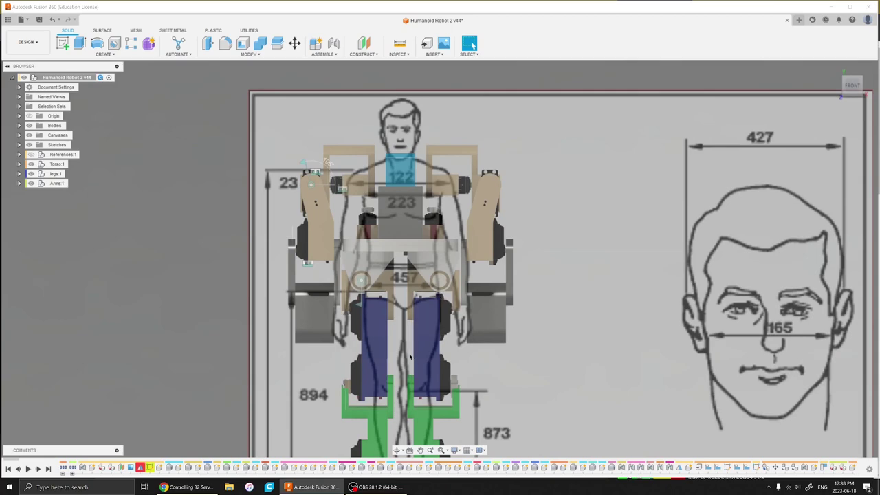
scroll(381, 297, up, 2)
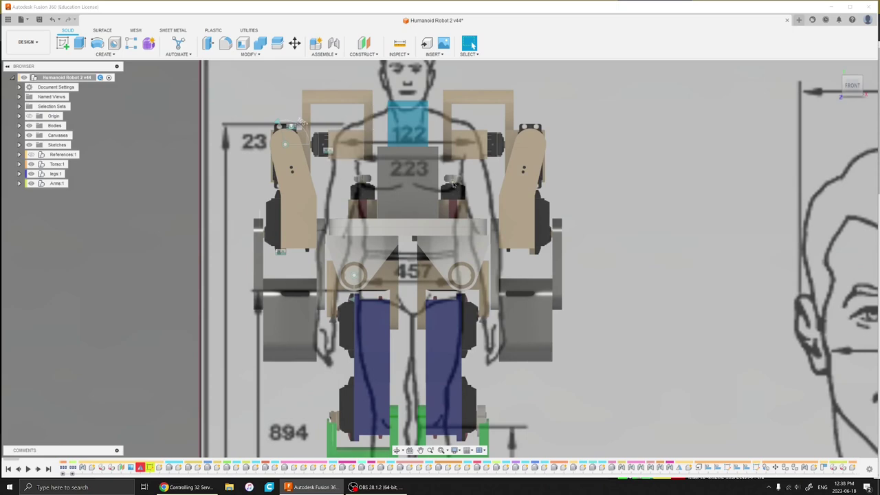
scroll(382, 374, down, 2)
shift+middle_drag(438, 239, 366, 240)
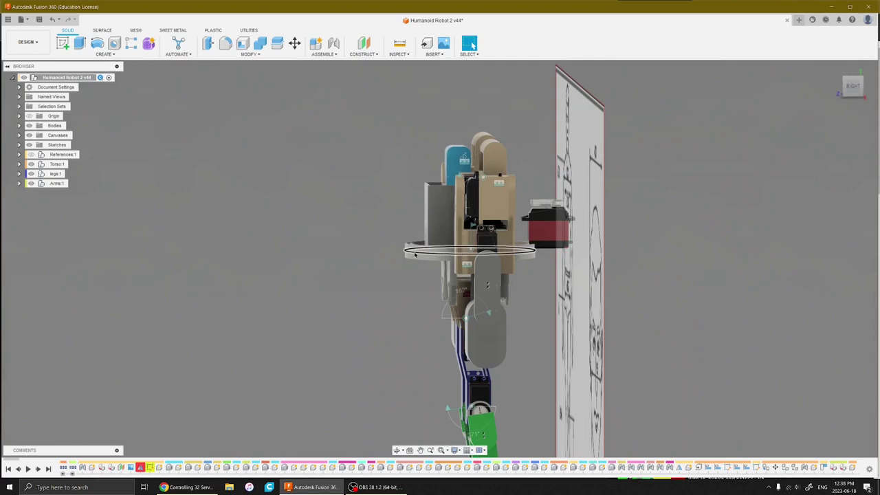
scroll(420, 252, up, 2)
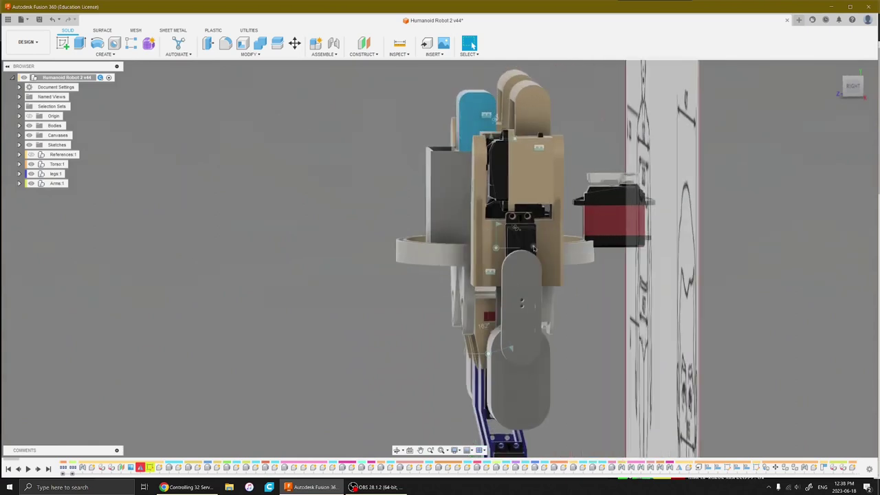
scroll(255, 252, down, 2)
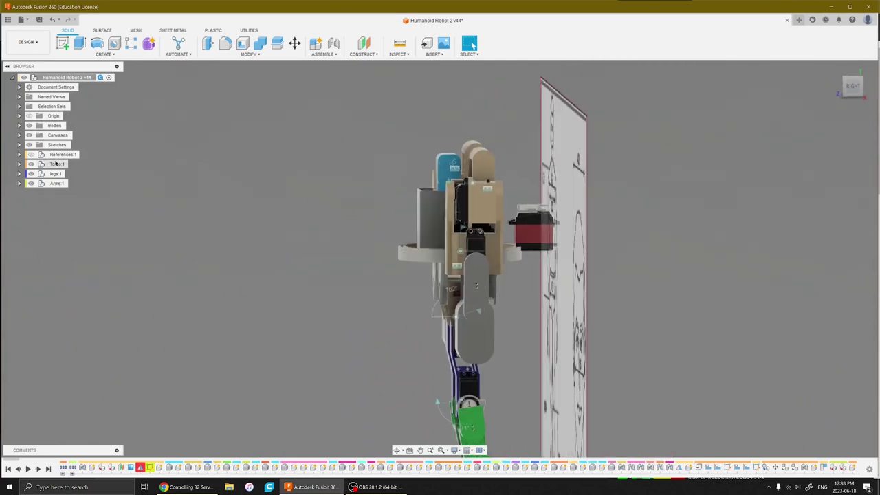
Step: Hide the canvases and examine the arms and the protruding red servo from behind
click(29, 136)
mouse_move(177, 179)
shift+middle_down()
mouse_move(236, 181)
mouse_move(180, 190)
shift+middle_up()
scroll(539, 295, down, 2)
scroll(558, 256, up, 3)
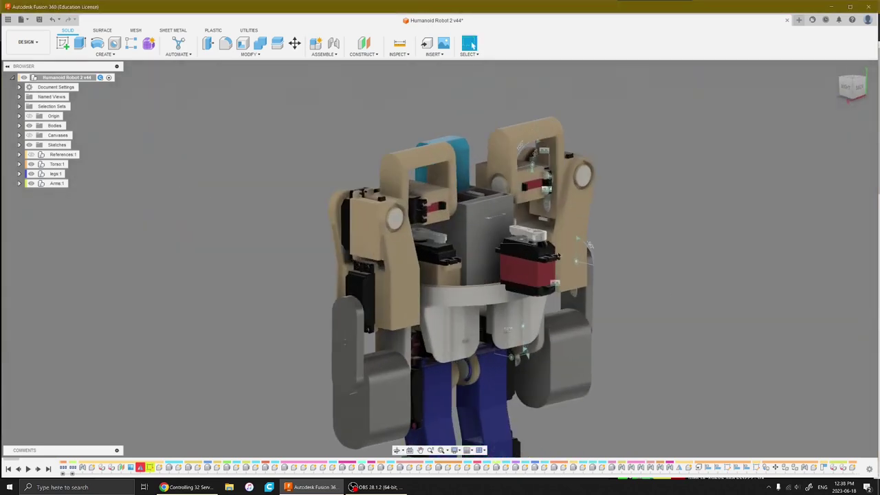
Step: Examine the protruding red servo, the two hip servos and the waist ring from behind and from above
shift+middle_drag(665, 321, 629, 321)
scroll(470, 187, up, 2)
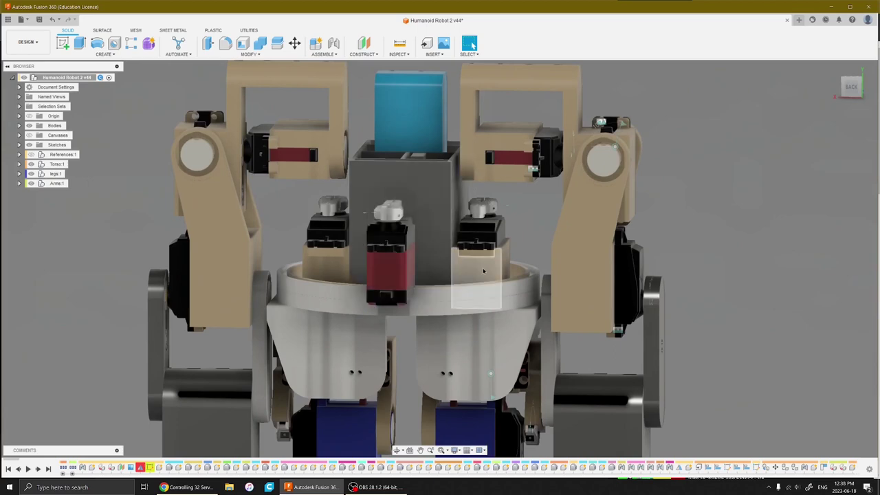
scroll(488, 275, down, 2)
scroll(501, 307, up, 2)
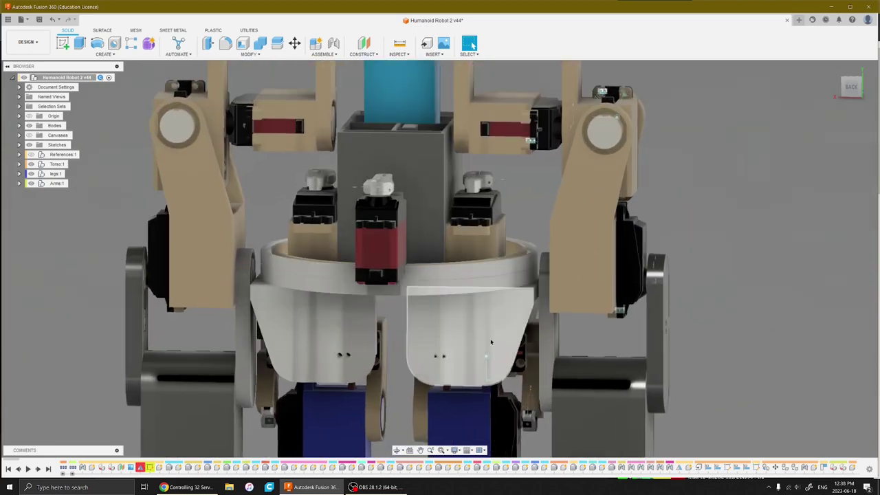
scroll(504, 353, down, 2)
shift+middle_drag(503, 237, 486, 276)
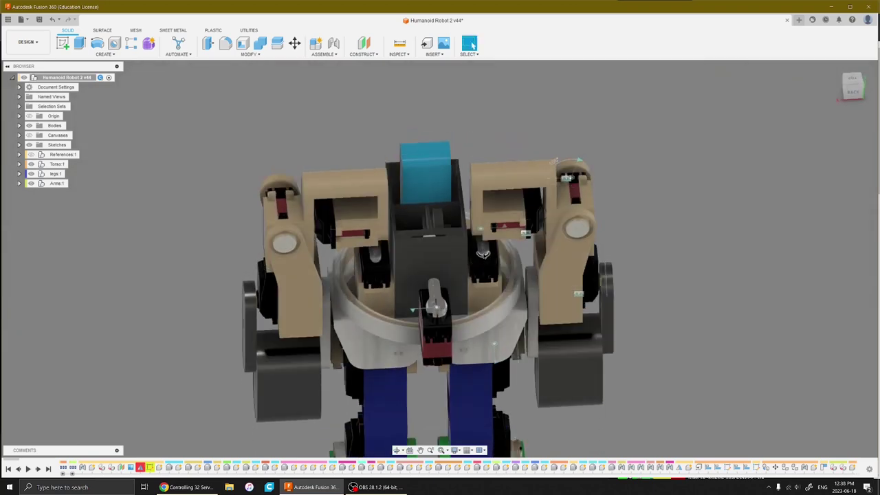
scroll(487, 277, up, 3)
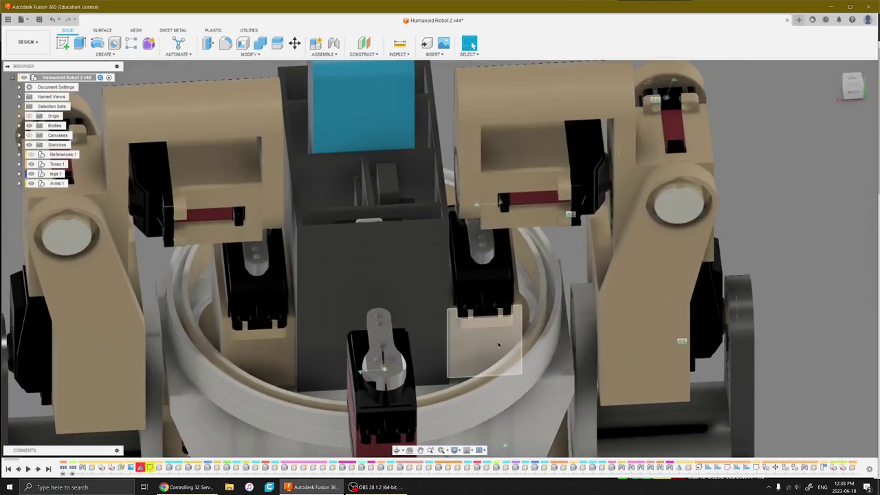
scroll(471, 313, down, 2)
Step: Show the human figure canvas again and compare the robot's full body with it in the front view
shift+middle_drag(458, 277, 302, 238)
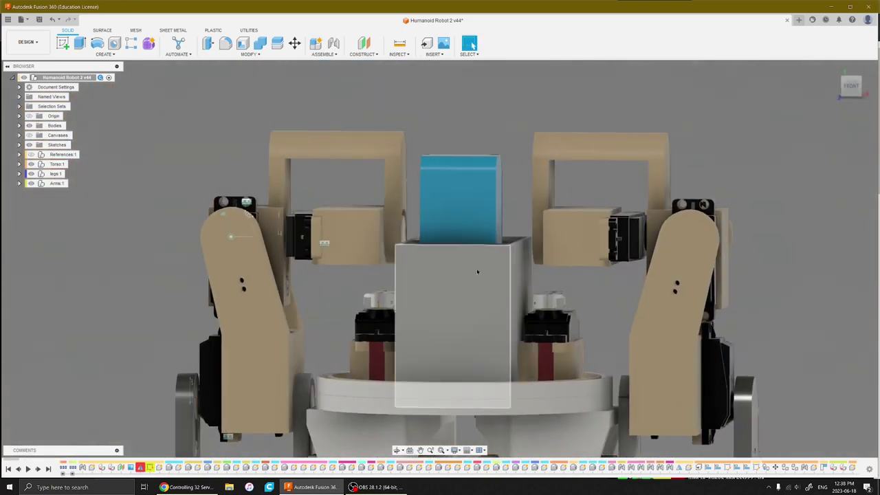
scroll(534, 296, down, 3)
middle_drag(549, 287, 466, 250)
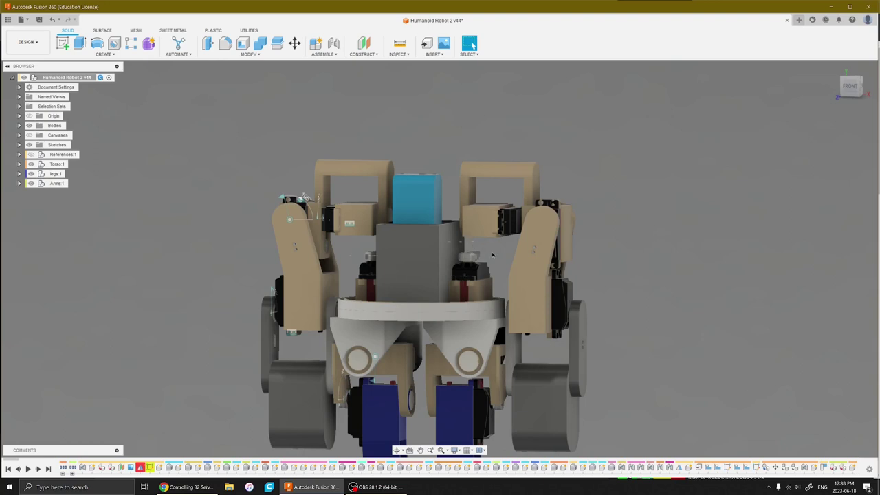
scroll(492, 255, down, 3)
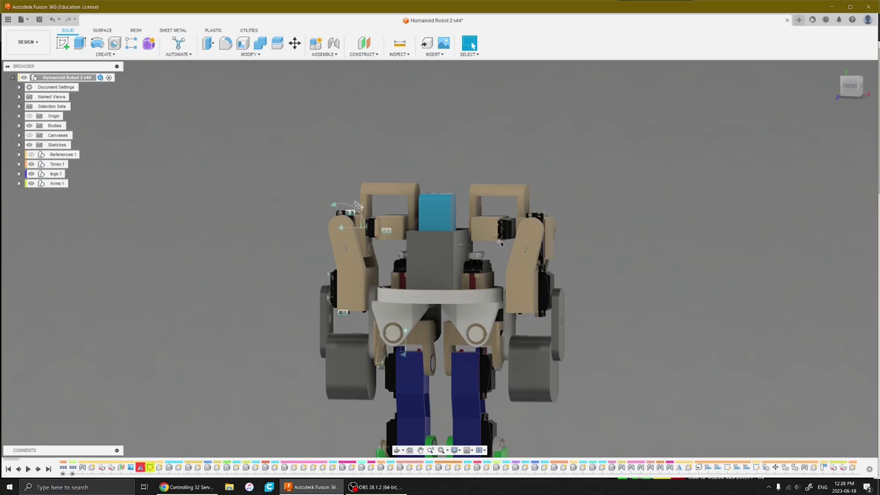
middle_drag(501, 244, 483, 213)
click(30, 136)
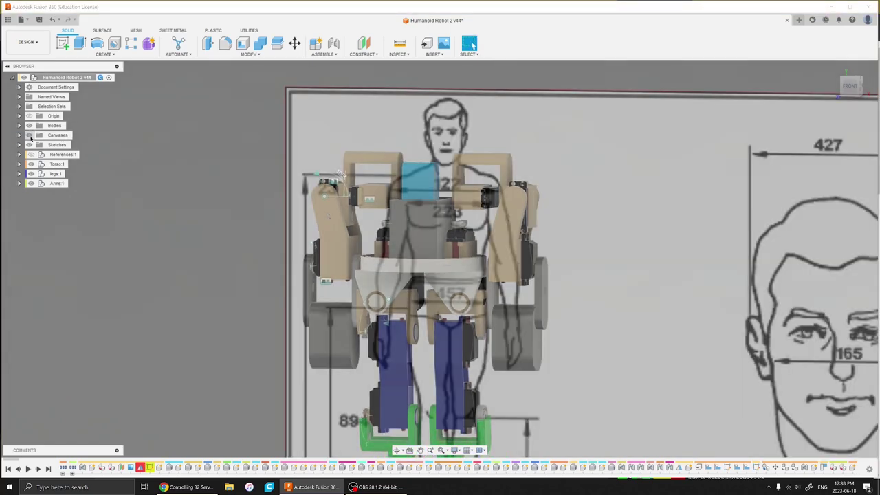
click(852, 85)
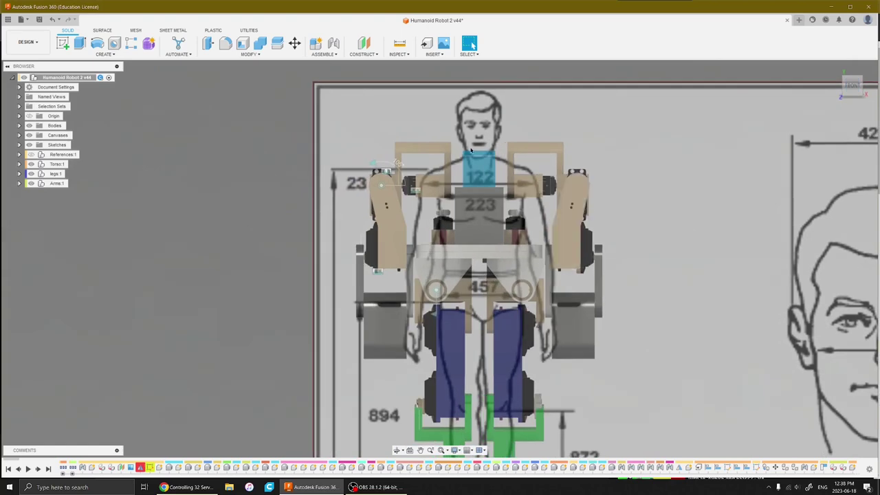
shift+middle_drag(431, 199, 502, 227)
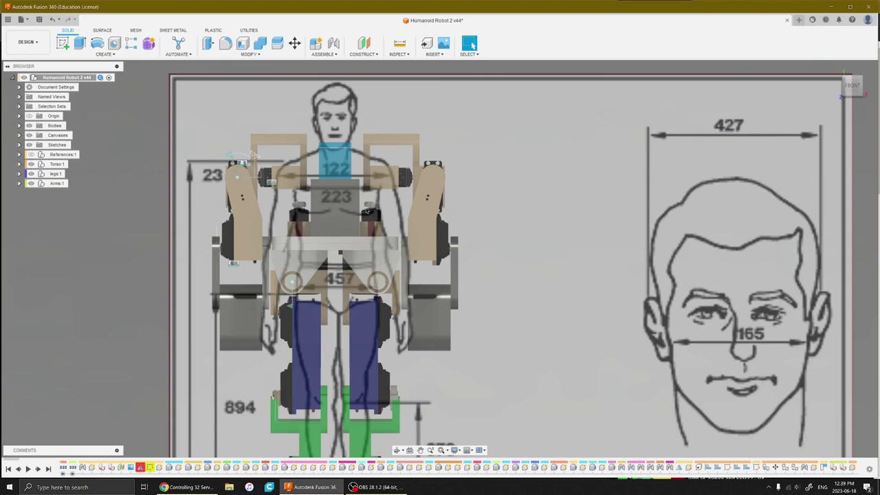
scroll(364, 302, down, 2)
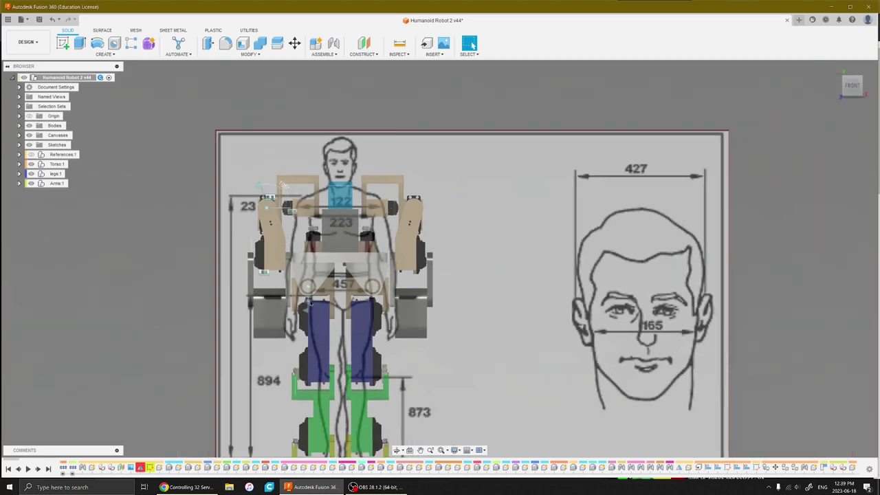
middle_drag(345, 369, 362, 333)
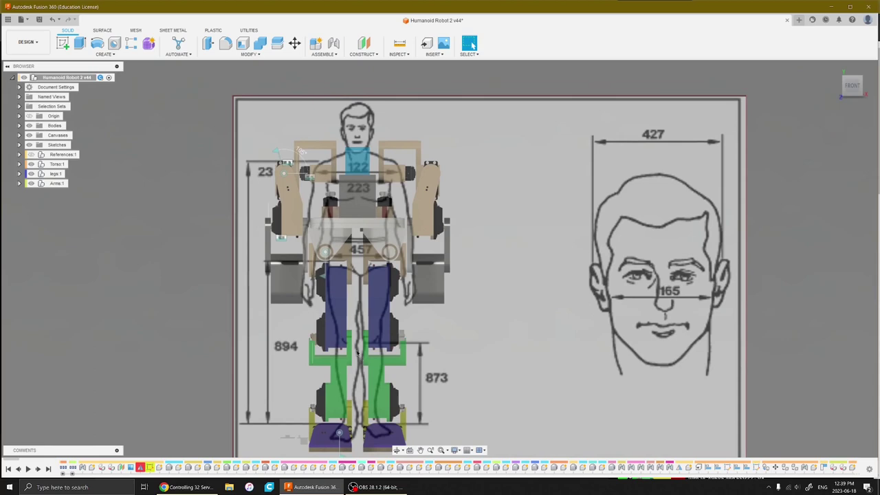
scroll(369, 197, down, 1)
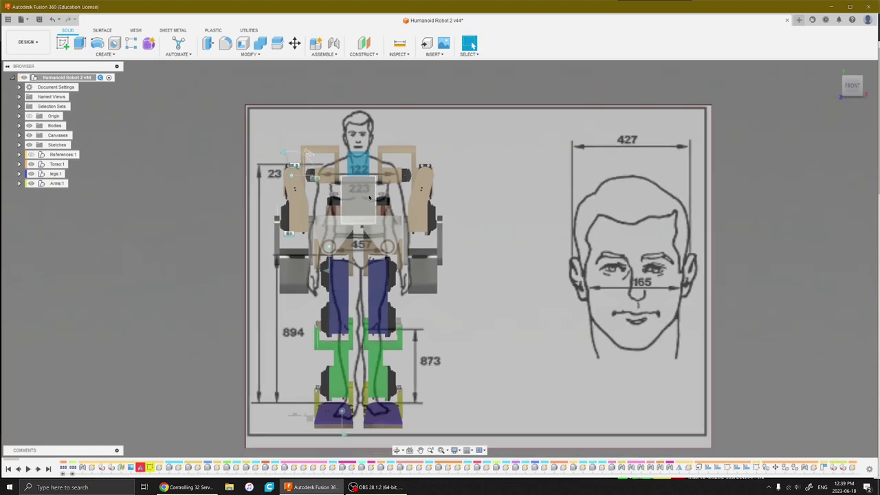
Step: Examine the robot's blue block, shoulders and upper torso against the head and neck of the human figure canvas
scroll(376, 189, up, 4)
middle_drag(368, 118, 386, 143)
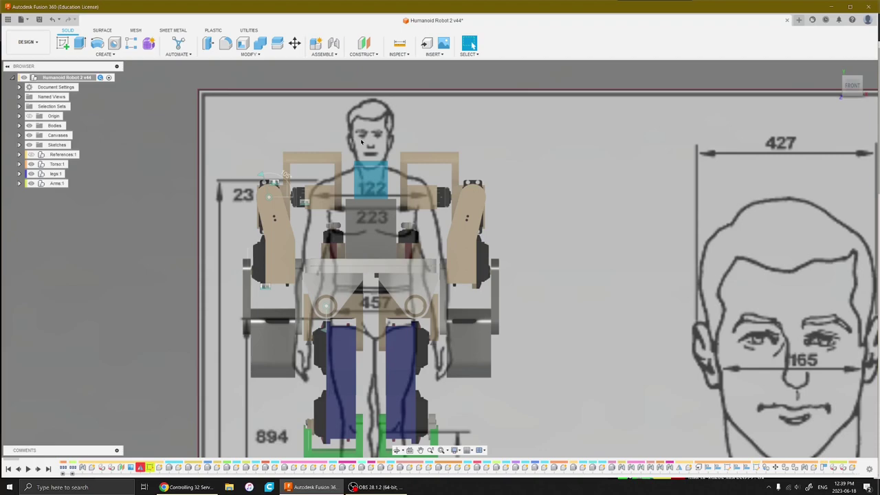
shift+middle_drag(364, 148, 344, 158)
scroll(343, 137, down, 3)
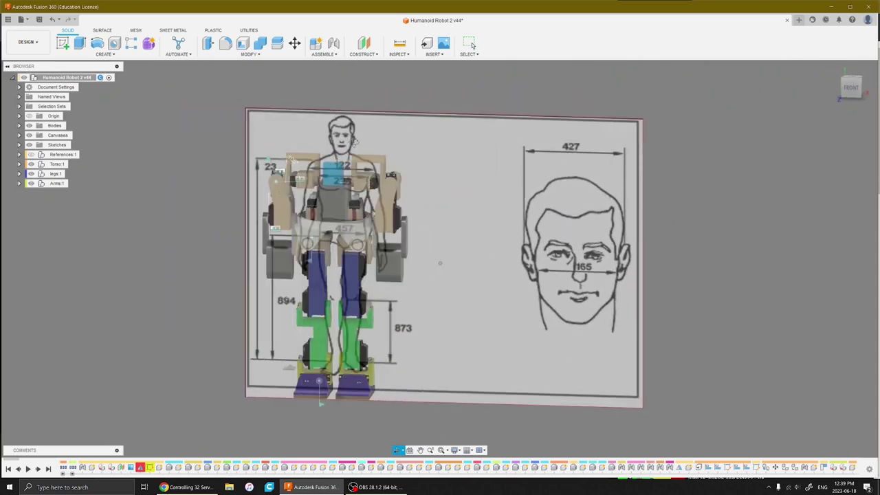
scroll(344, 158, up, 1)
scroll(344, 159, up, 2)
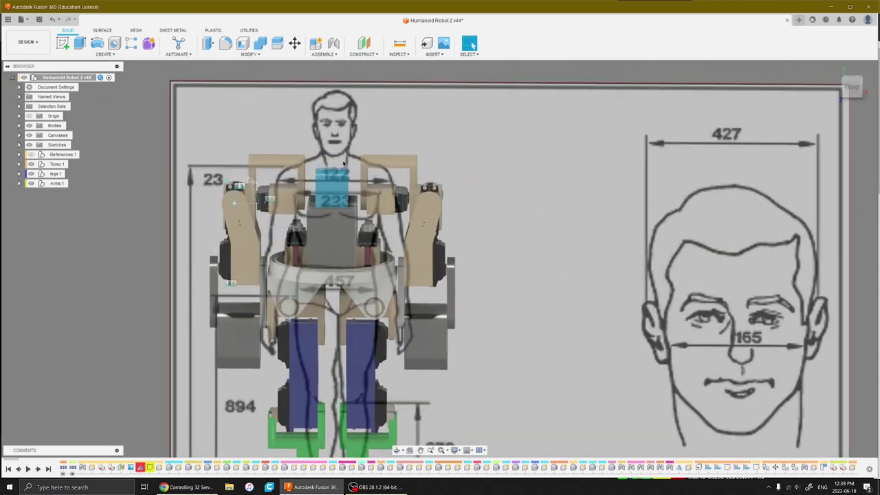